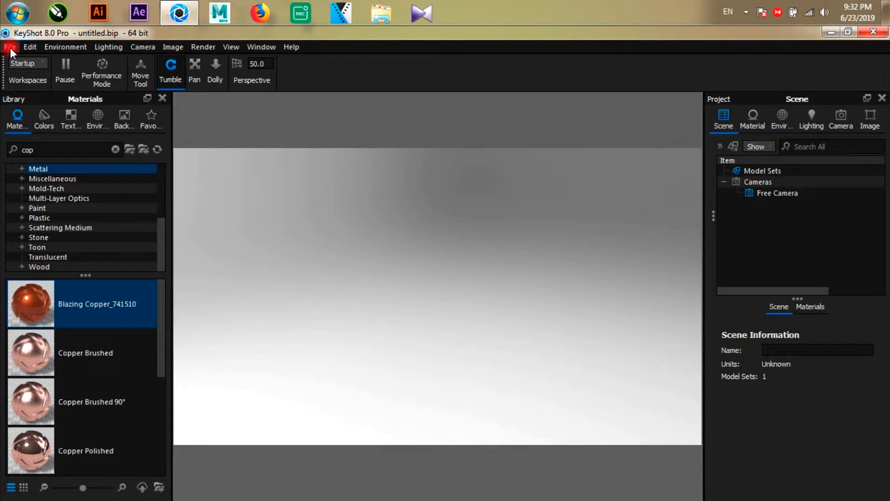
Step: Import dragon.OBJ from the desktop with camera and environment adjusted to the geometry, keeping the remaining import options as they are
click(10, 48)
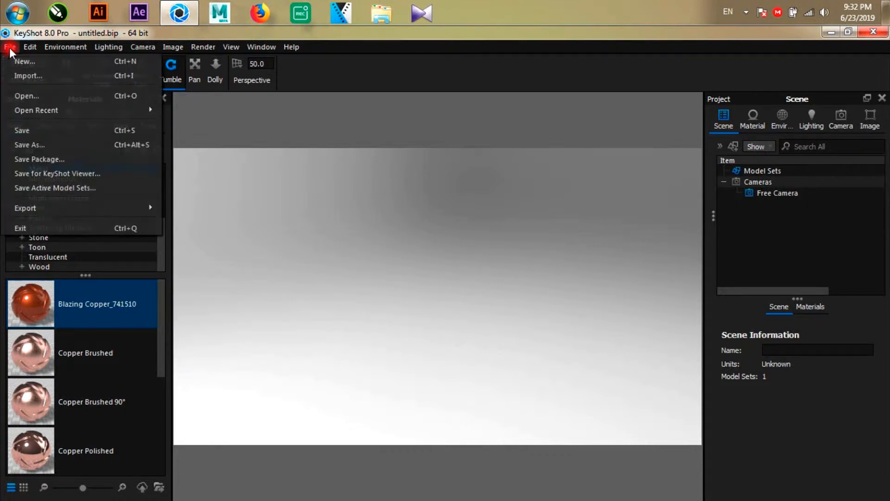
click(29, 75)
click(53, 130)
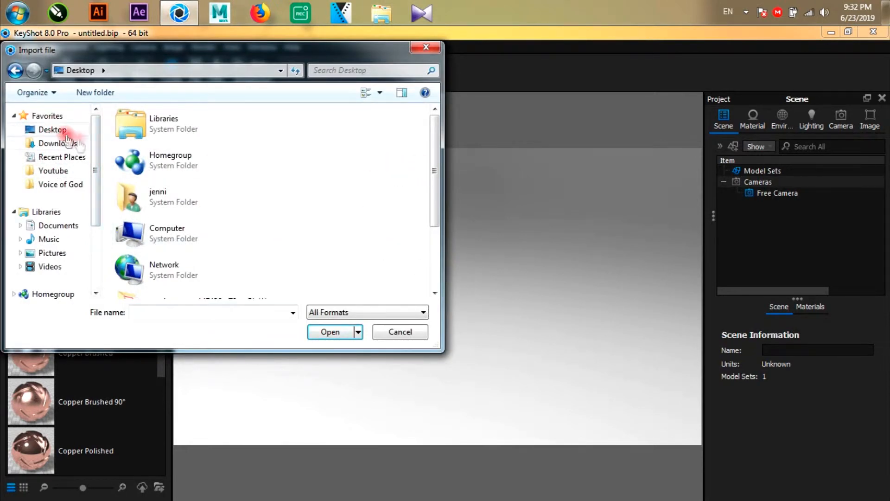
scroll(435, 213, down, 3)
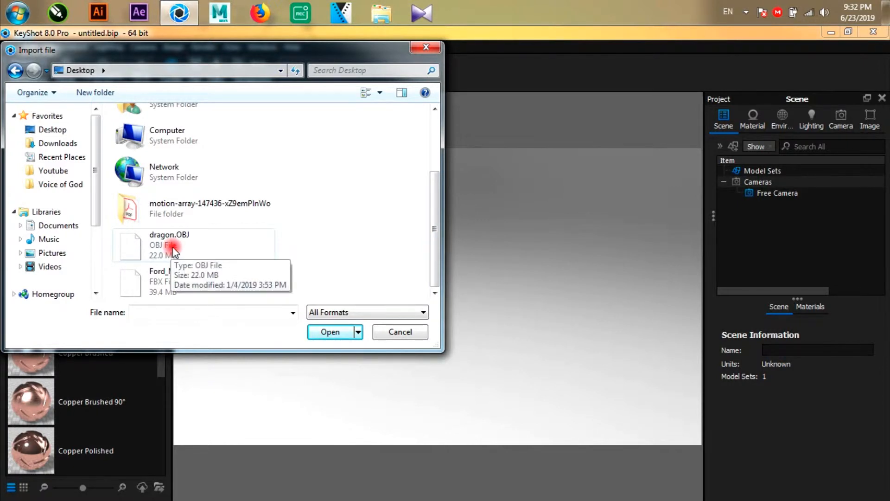
click(172, 251)
click(326, 334)
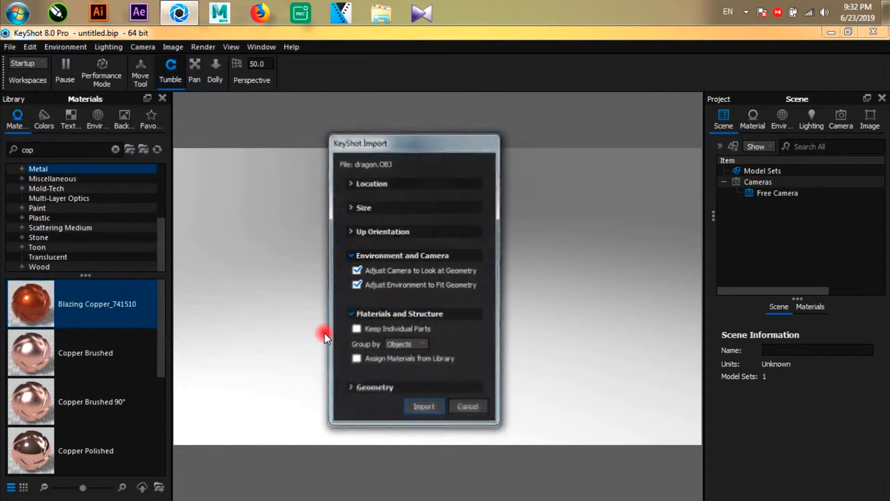
click(420, 406)
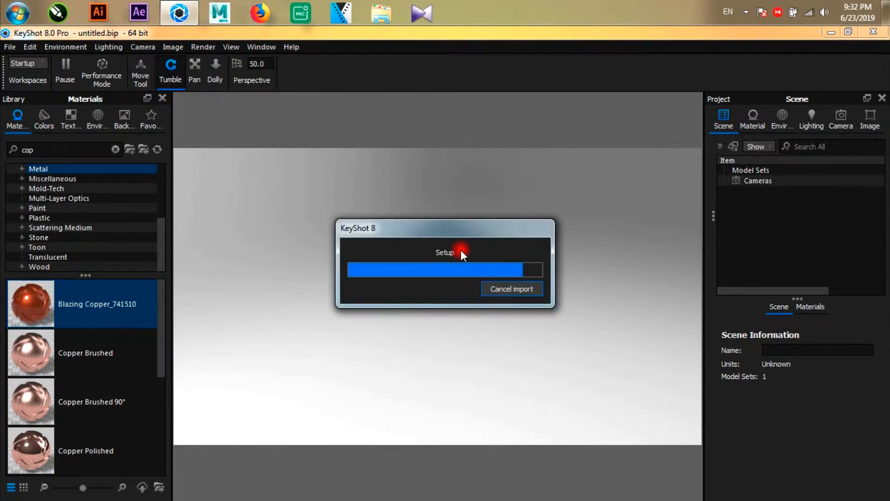
drag(485, 330, 467, 374)
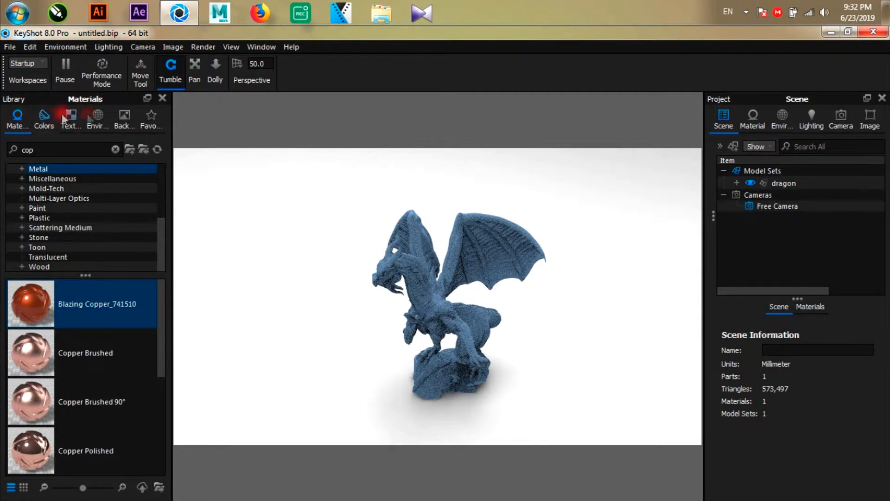
Step: Find the Cutting Board backplate in the library and apply it as the scene background
click(124, 124)
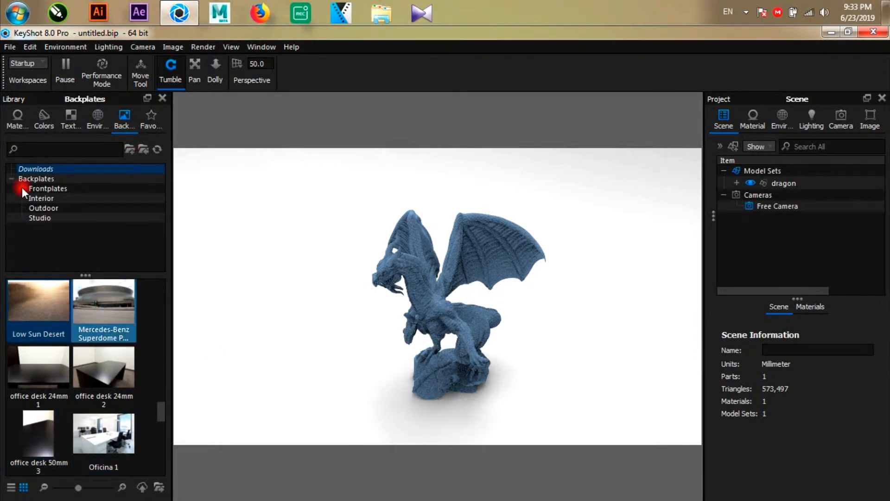
scroll(163, 410, down, 3)
drag(163, 410, 155, 468)
scroll(101, 358, up, 10)
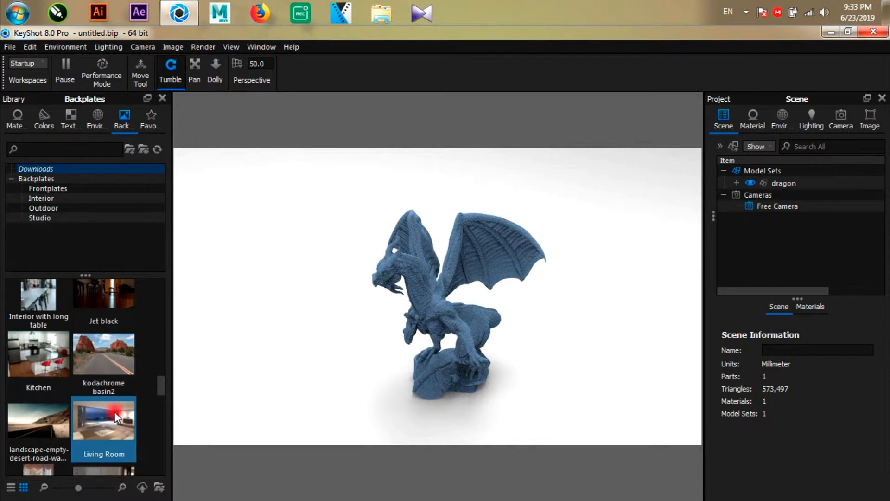
scroll(100, 421, down, 3)
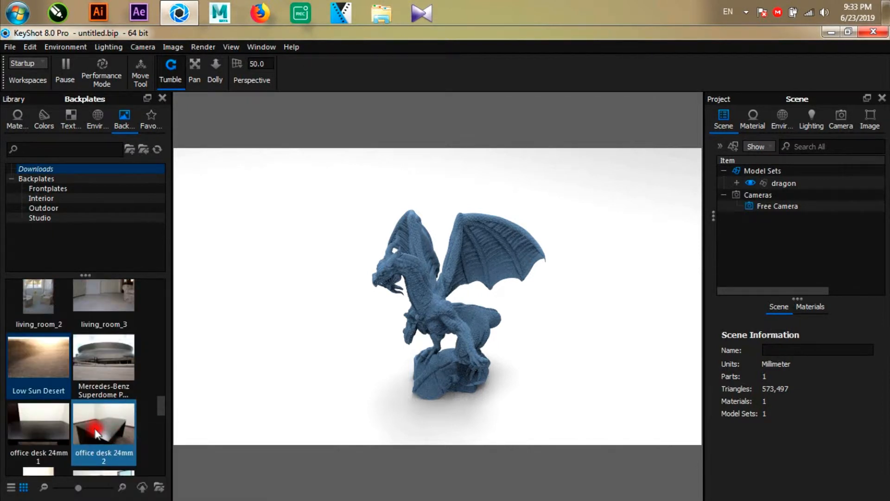
scroll(98, 426, up, 10)
scroll(101, 418, up, 4)
scroll(102, 417, down, 3)
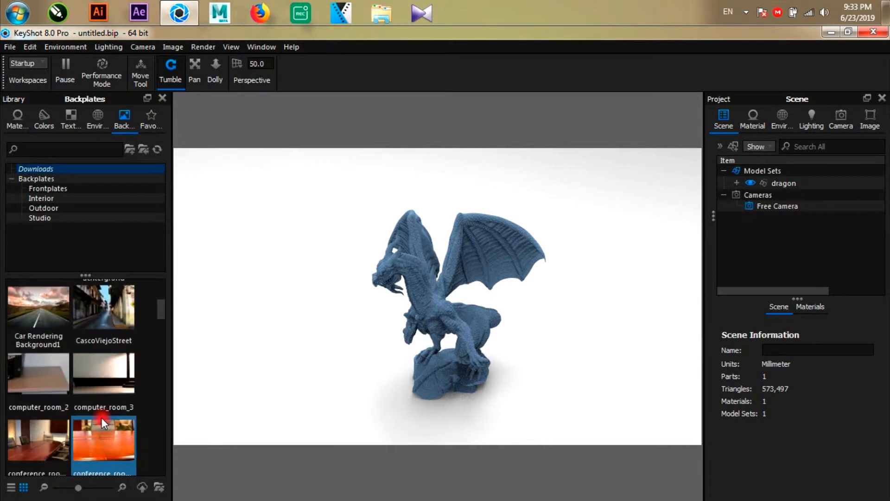
mouse_move(162, 317)
mouse_down()
mouse_move(163, 286)
mouse_move(159, 334)
mouse_up()
drag(39, 353, 335, 376)
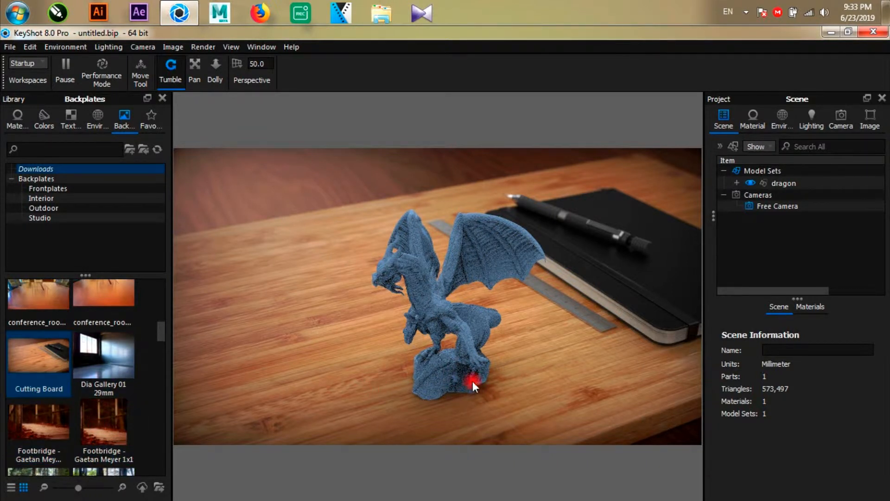
Step: Adjust the camera so the dragon stands on the wooden board beside the ruler and notebook
drag(420, 349, 310, 408)
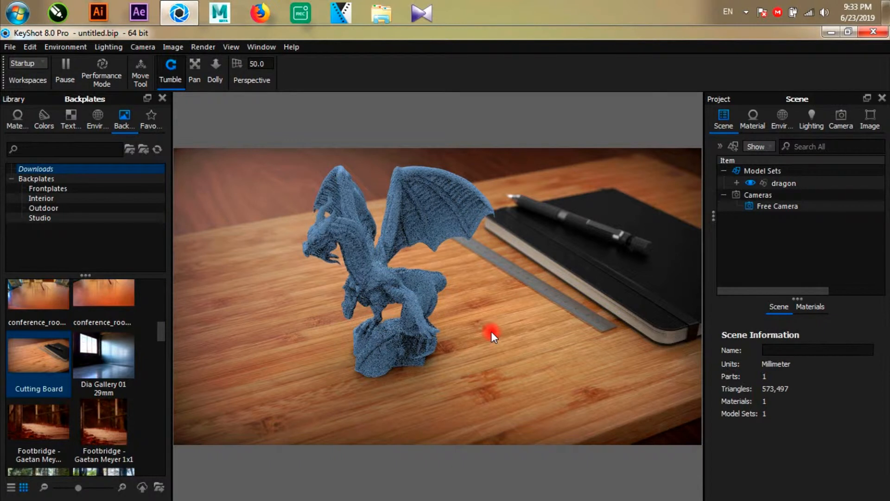
drag(491, 331, 390, 235)
drag(433, 212, 406, 254)
Step: Set the lighting to Interior Mode with ground illumination, a shadow quality of 2.164 and 17 ray bounces
click(811, 120)
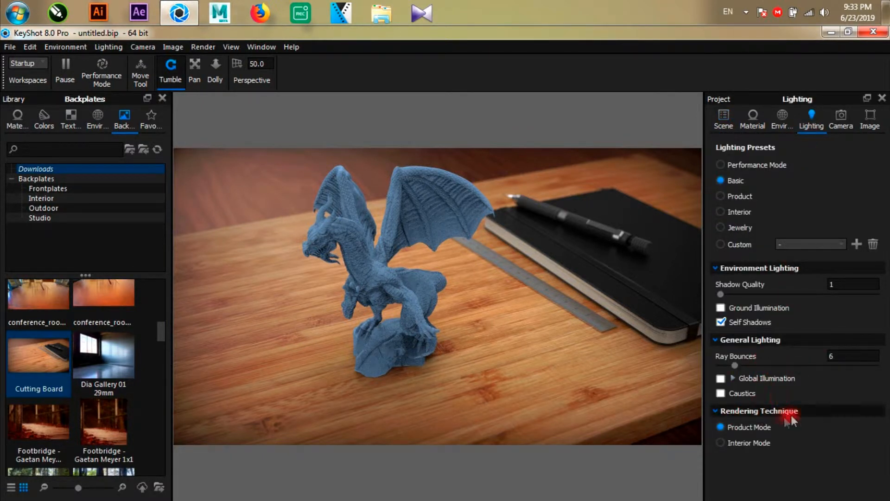
click(736, 444)
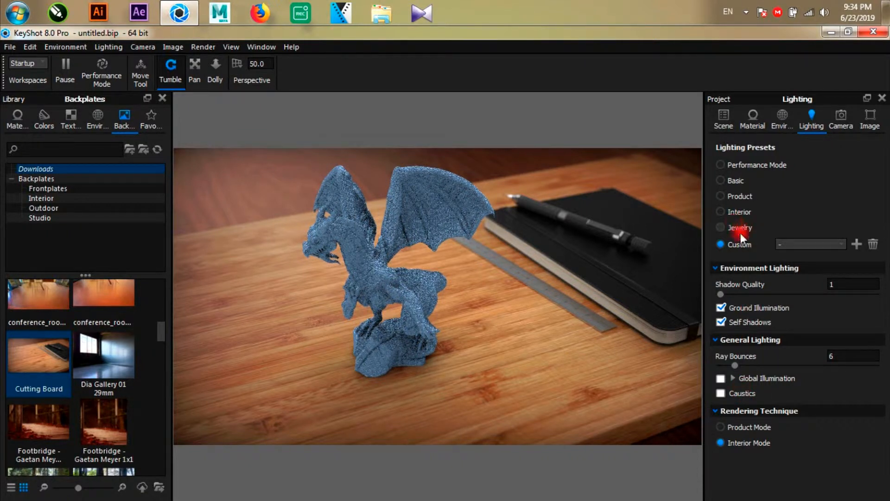
click(721, 427)
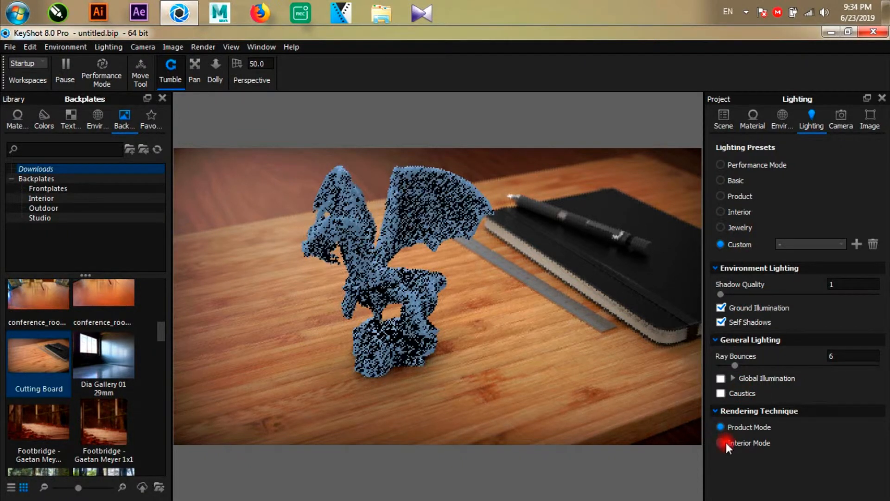
click(721, 444)
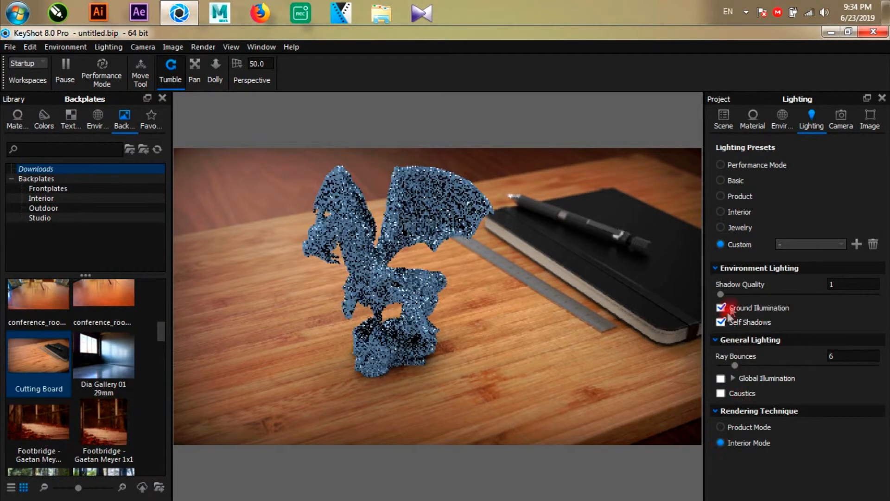
drag(720, 294, 766, 299)
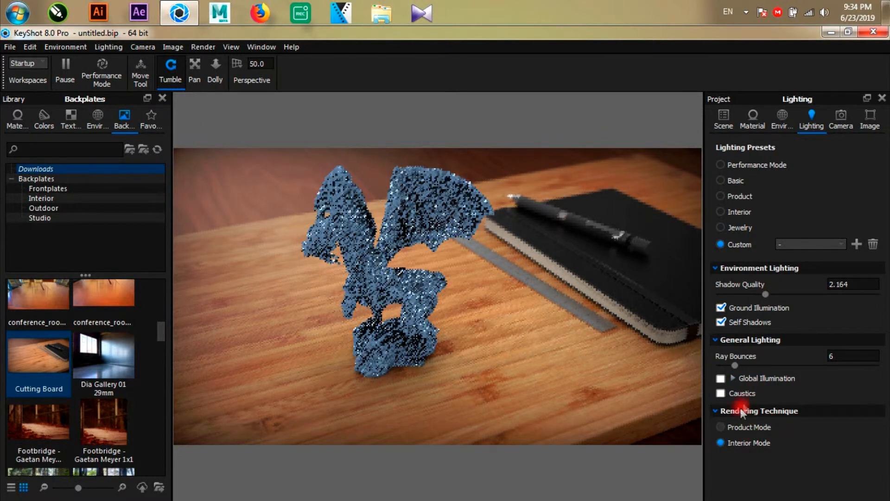
drag(738, 364, 764, 365)
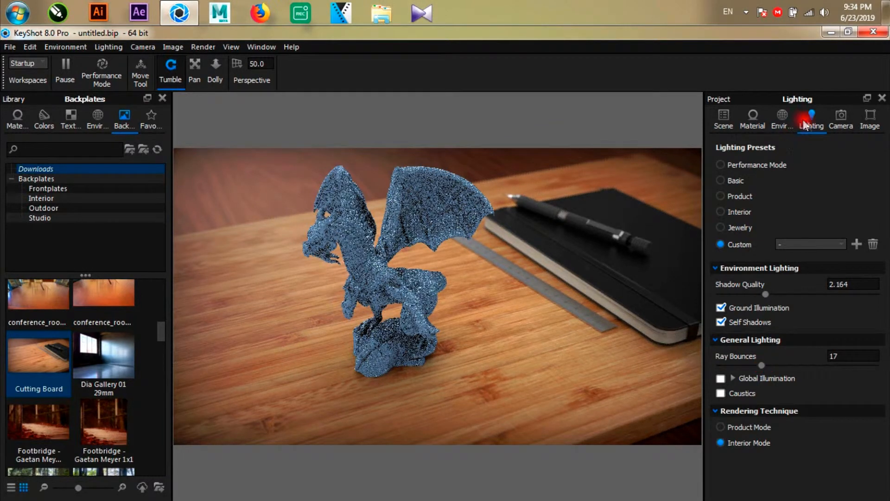
Step: Set the environment image's HDRI brightness to 0.95 and its contrast to -0.138
click(782, 125)
click(812, 121)
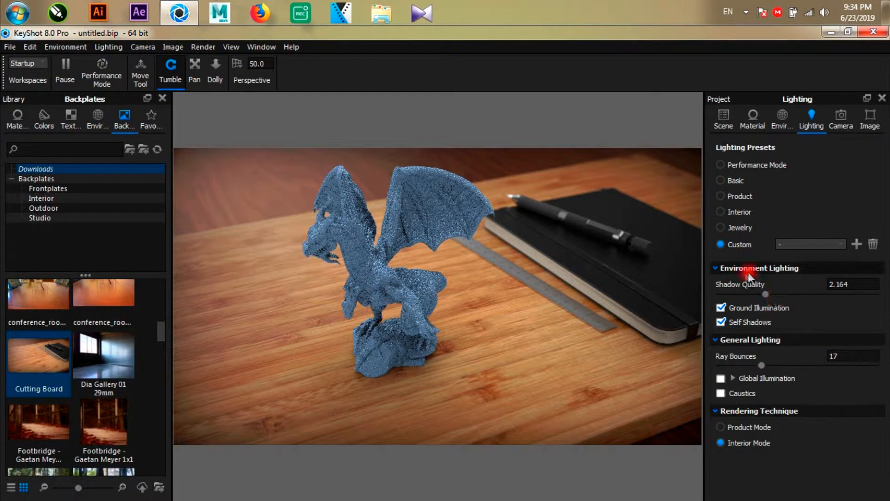
click(780, 122)
mouse_move(748, 338)
mouse_down()
mouse_move(764, 334)
mouse_move(747, 338)
mouse_up()
drag(790, 366, 780, 361)
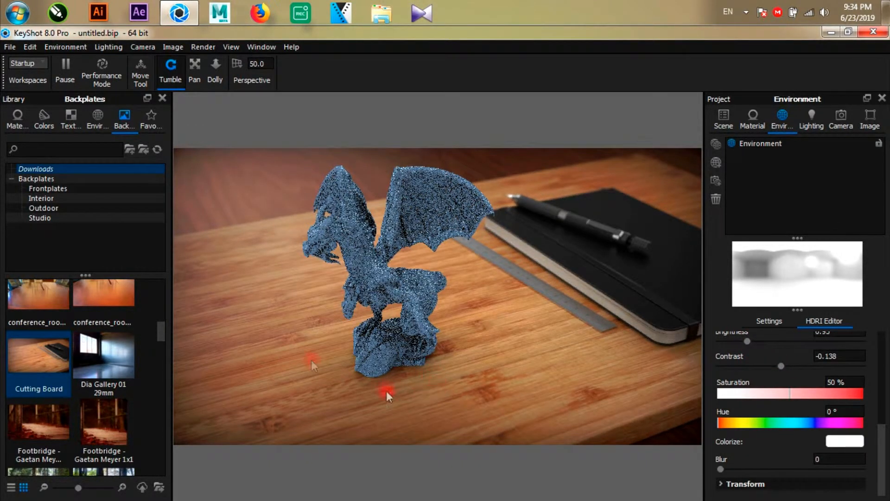
Step: Apply the Blazing Copper_741510 material from the library to the dragon
click(21, 120)
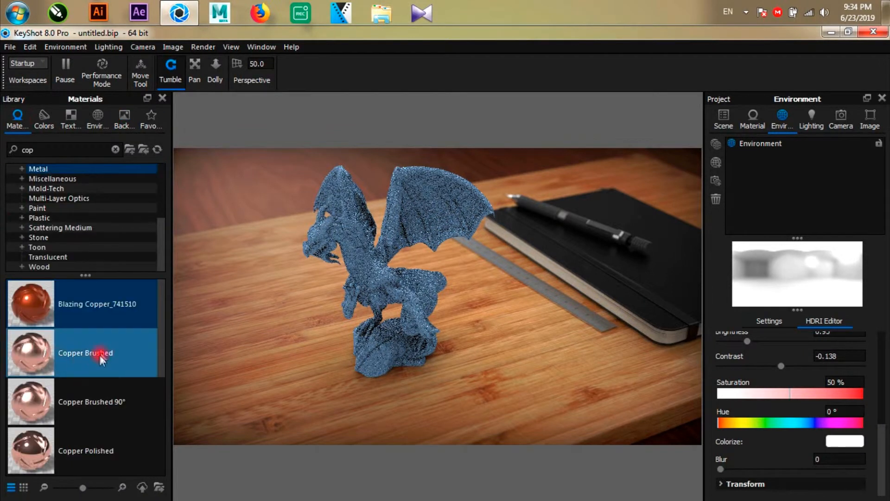
click(91, 334)
click(88, 398)
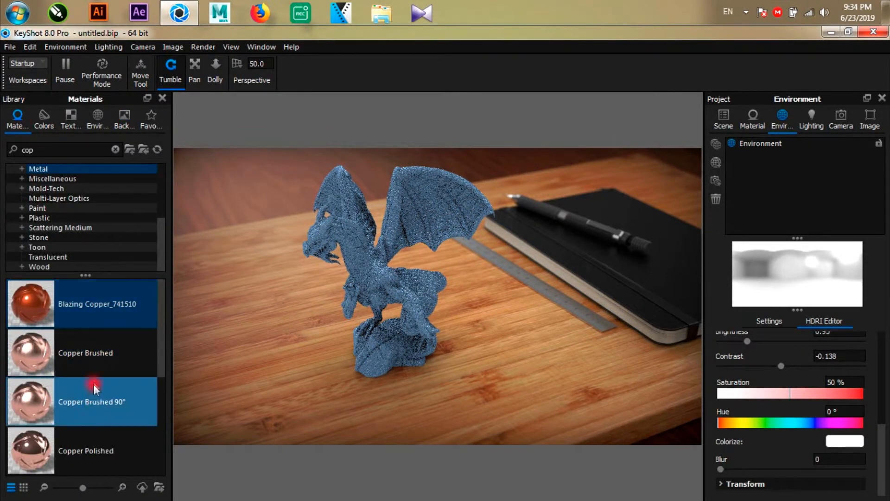
click(85, 452)
drag(95, 302, 349, 254)
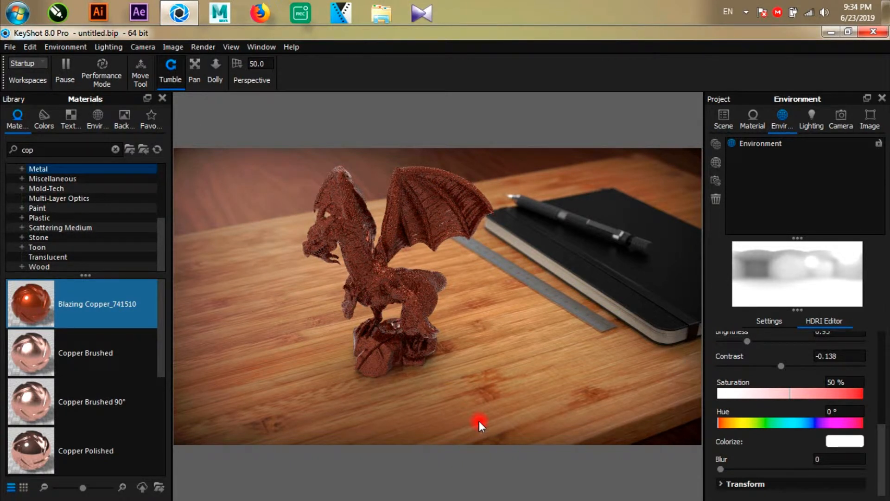
Step: Try Copper Brushed and Copper Polished on the dragon, and return it to Blazing Copper_741510
mouse_move(87, 368)
mouse_down()
mouse_move(368, 278)
mouse_move(380, 370)
mouse_up()
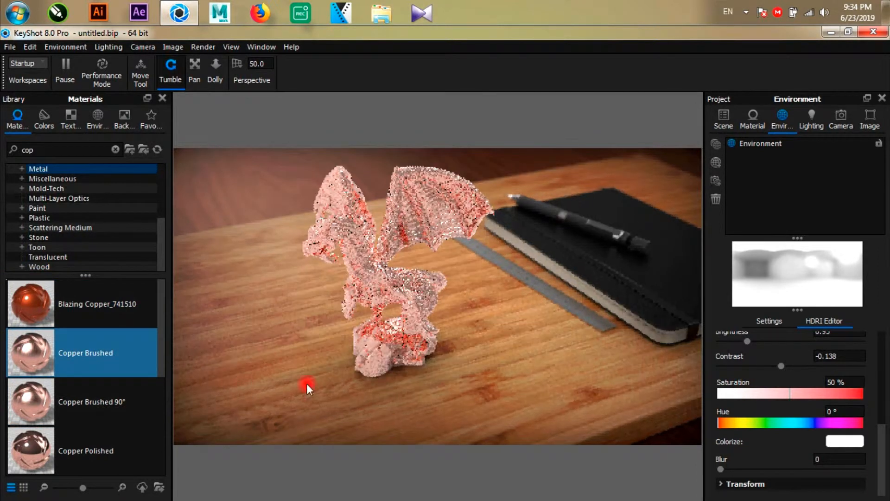
scroll(99, 440, down, 4)
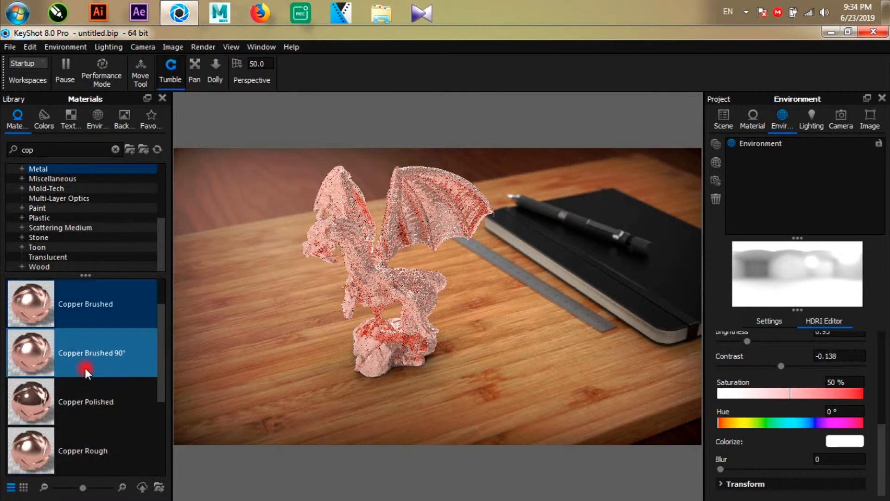
mouse_move(87, 387)
mouse_down()
mouse_move(395, 279)
mouse_move(382, 281)
mouse_up()
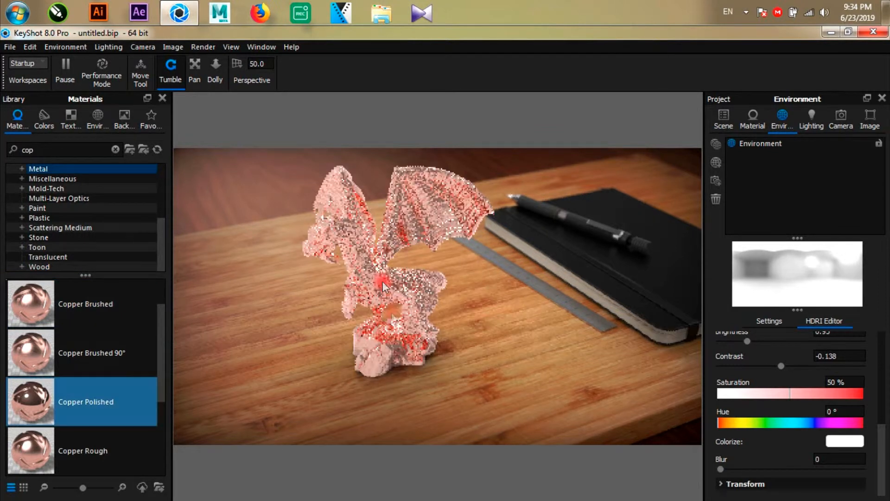
drag(162, 343, 172, 318)
drag(134, 293, 368, 269)
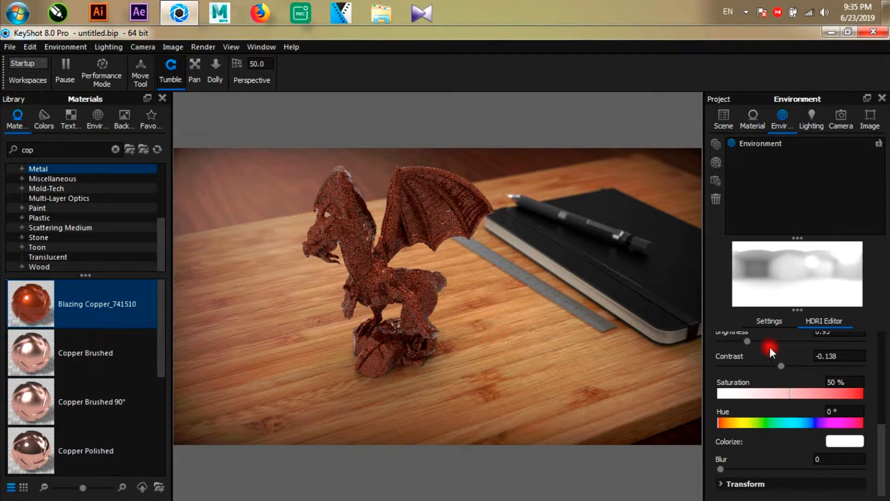
Step: Try shadow quality 4.156 without self shadows, with global illumination and caustics enabled, and settle on the Interior lighting preset
click(811, 122)
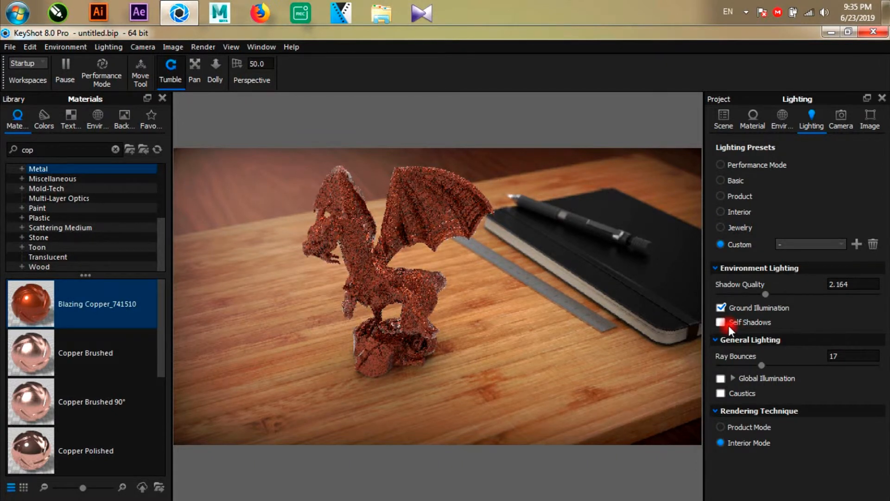
drag(765, 295, 842, 300)
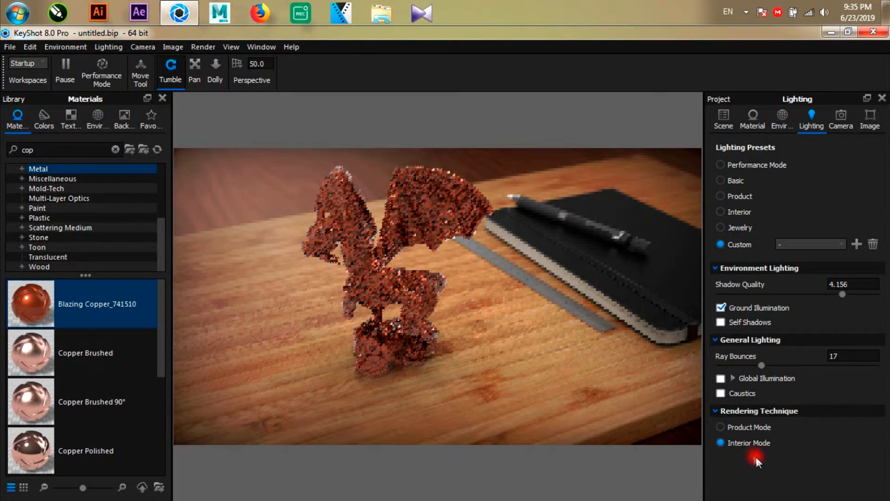
click(721, 377)
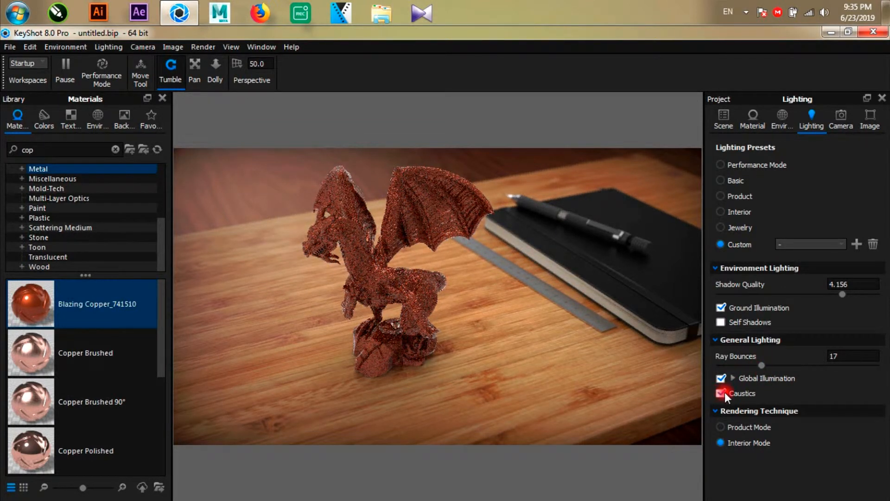
click(746, 392)
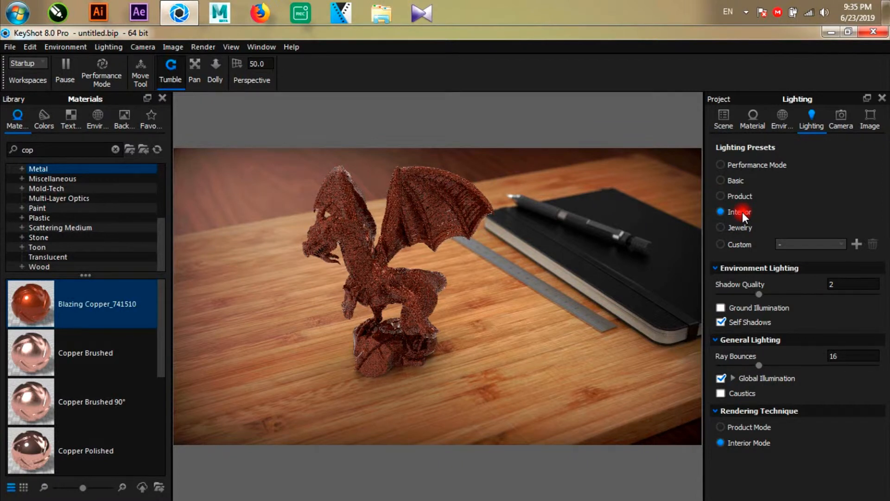
Step: Turn off Flatten Ground in the environment's ground settings, and enable Ground Reflections and Occlusion Ground Shadows
click(778, 122)
scroll(791, 357, up, 5)
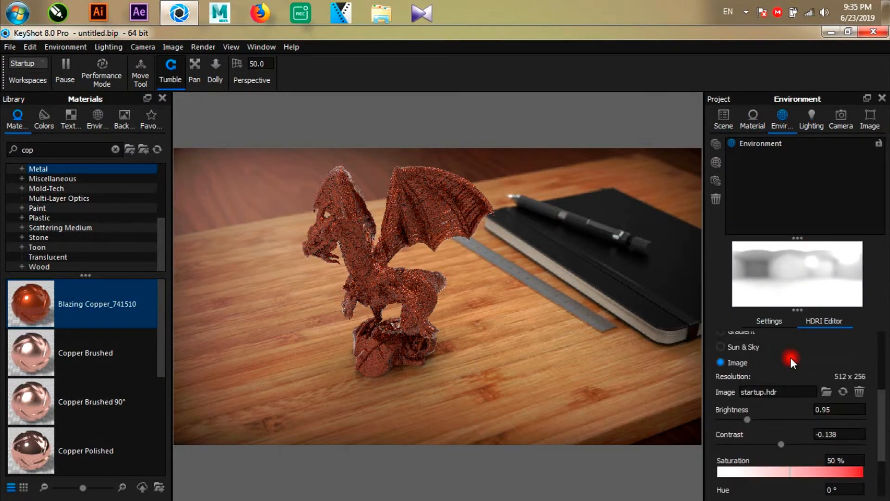
click(769, 322)
scroll(788, 430, down, 1)
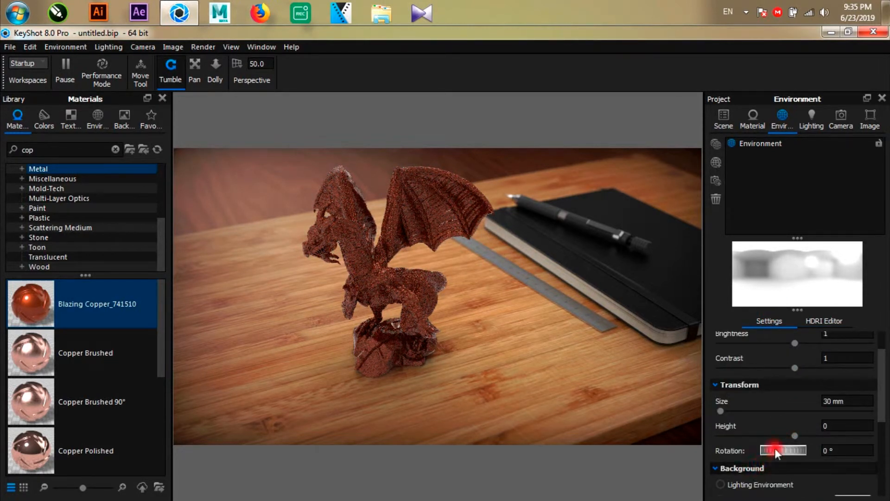
scroll(849, 431, down, 2)
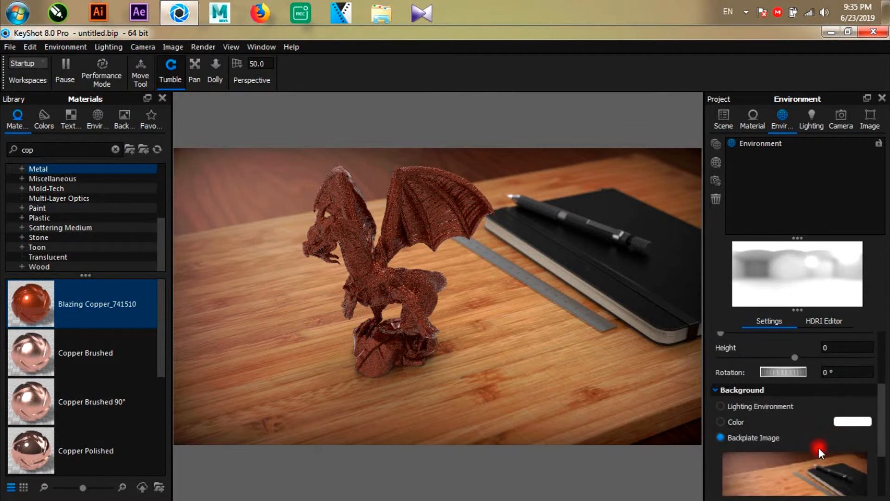
scroll(818, 448, down, 2)
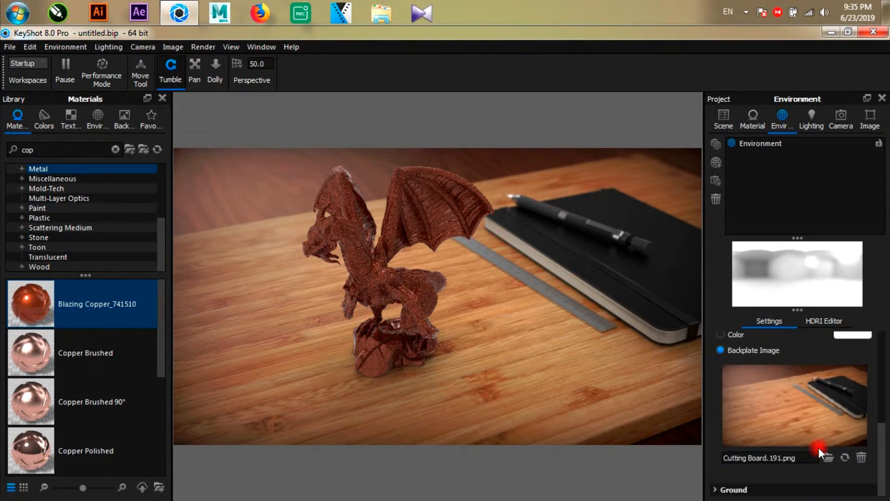
click(718, 491)
scroll(767, 469, down, 2)
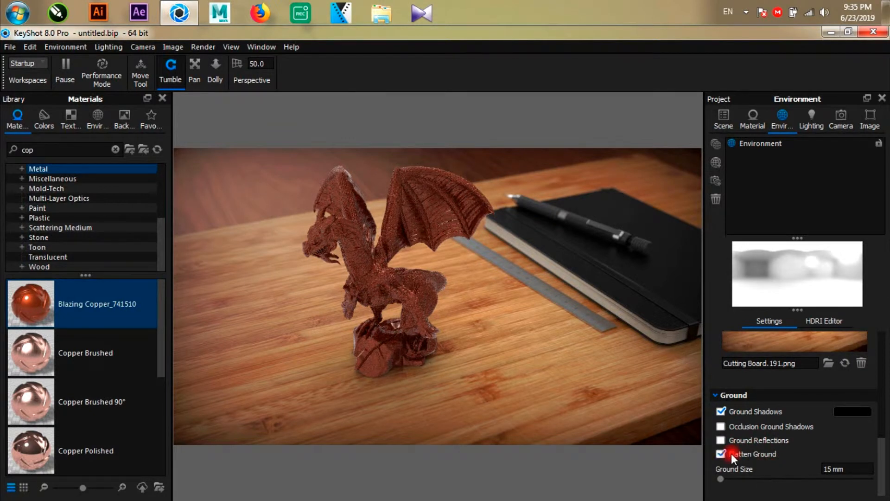
click(721, 453)
click(721, 440)
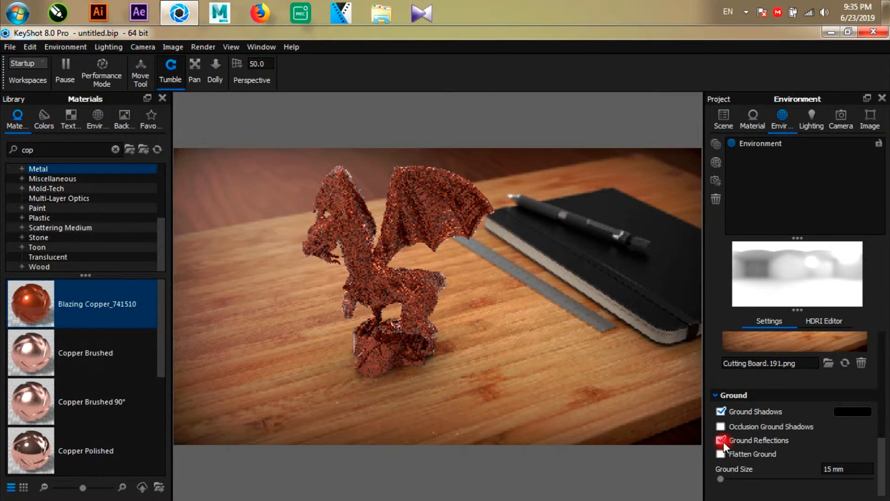
click(721, 426)
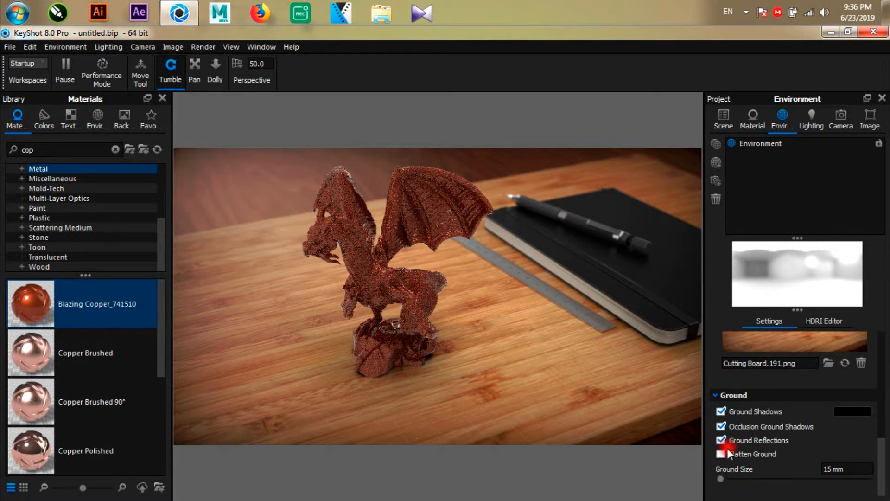
click(762, 410)
Step: Try different environment brightness and contrast adjustments, settling on brightness 0.878 and contrast 0.728
scroll(762, 406, up, 5)
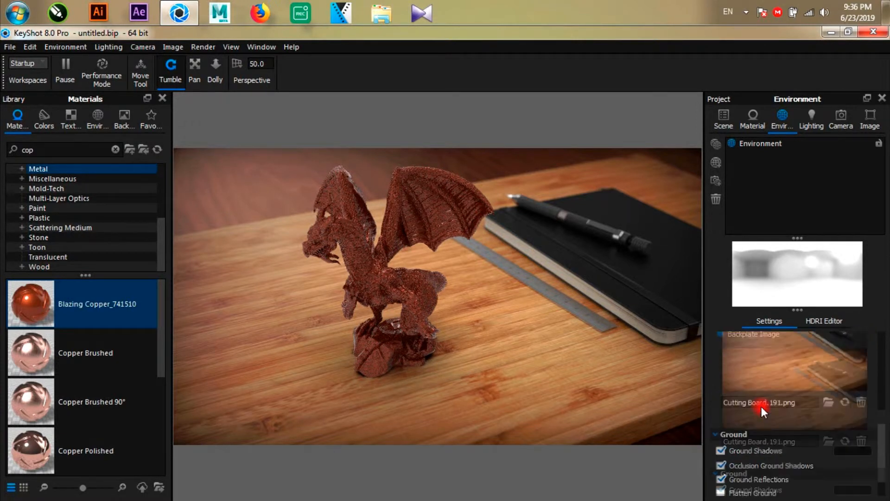
scroll(765, 405, up, 2)
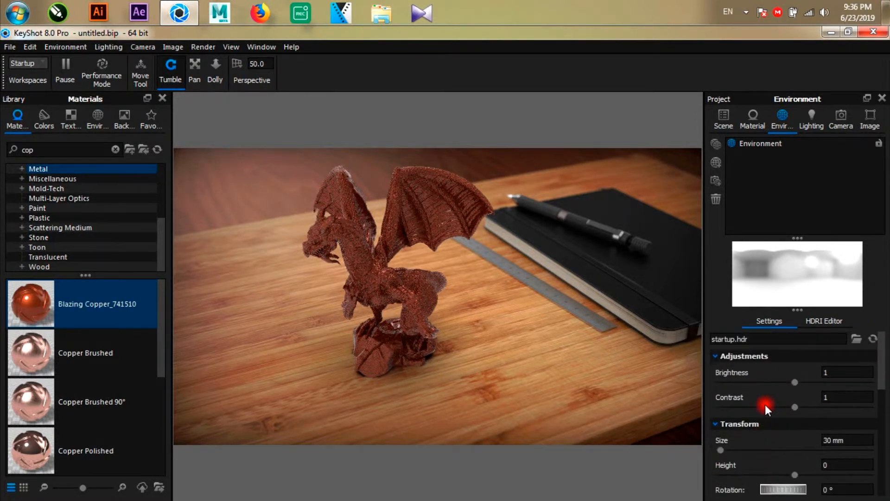
drag(798, 382, 800, 407)
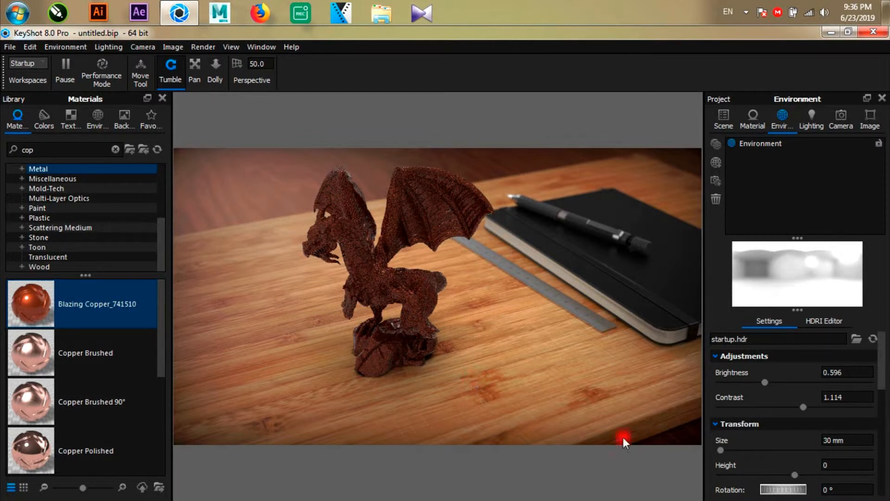
drag(765, 382, 794, 384)
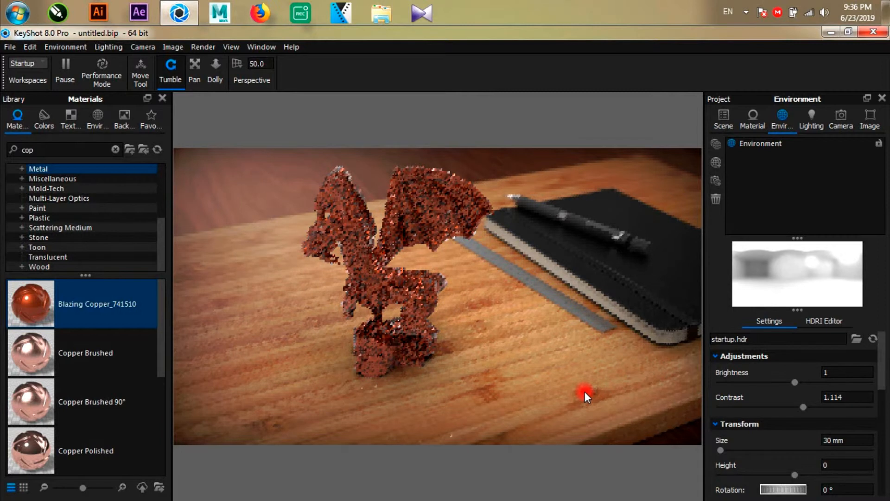
drag(794, 382, 773, 406)
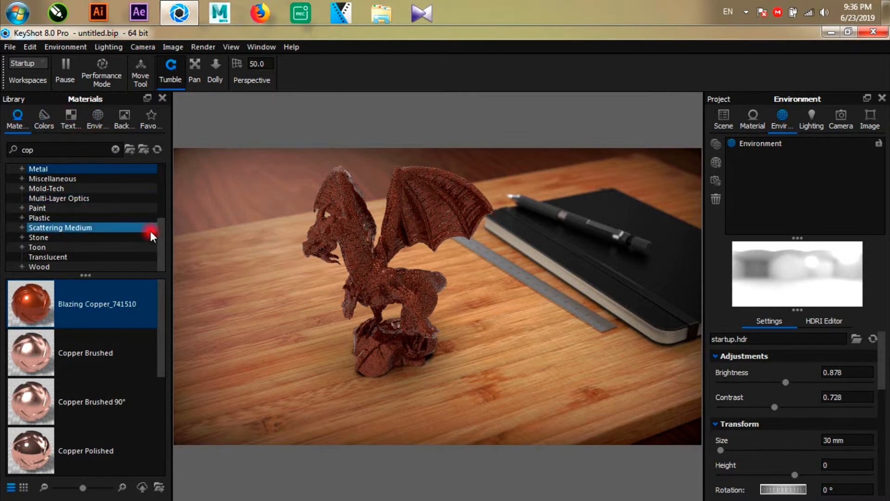
drag(162, 234, 167, 167)
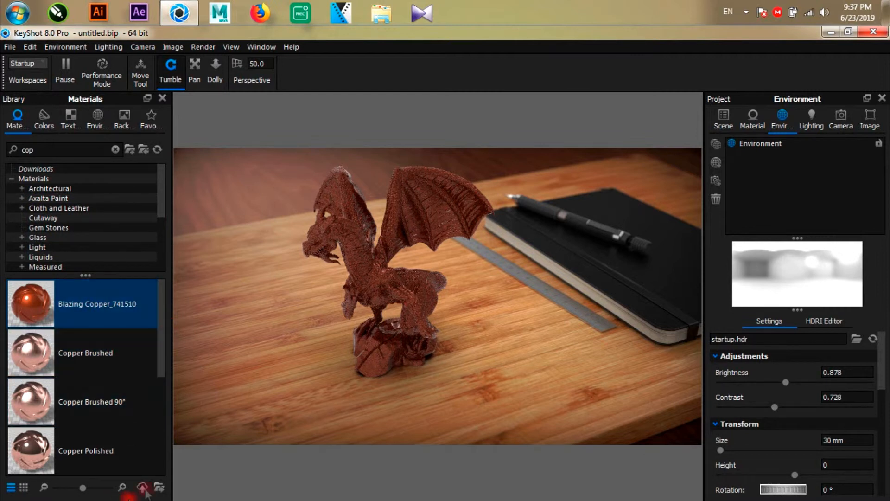
mouse_move(120, 287)
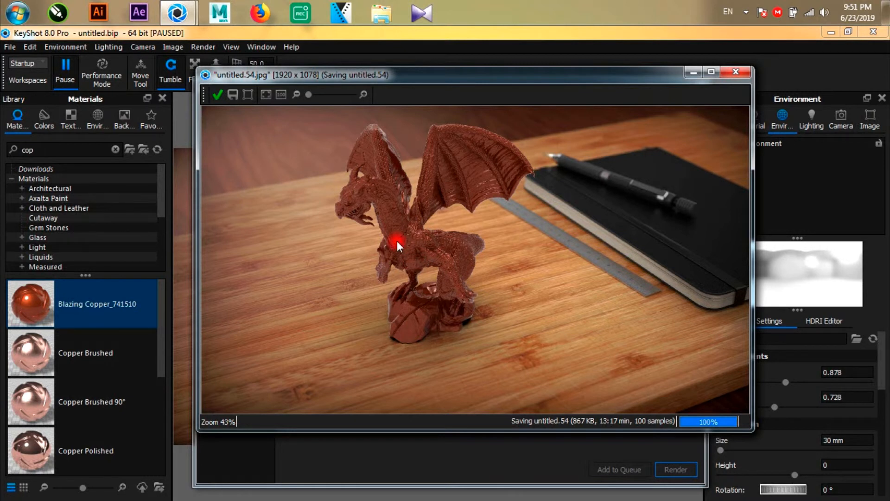
Step: Accept and save the finished dragon render as untitled.54.jpg, and close the render windows
click(219, 93)
click(699, 86)
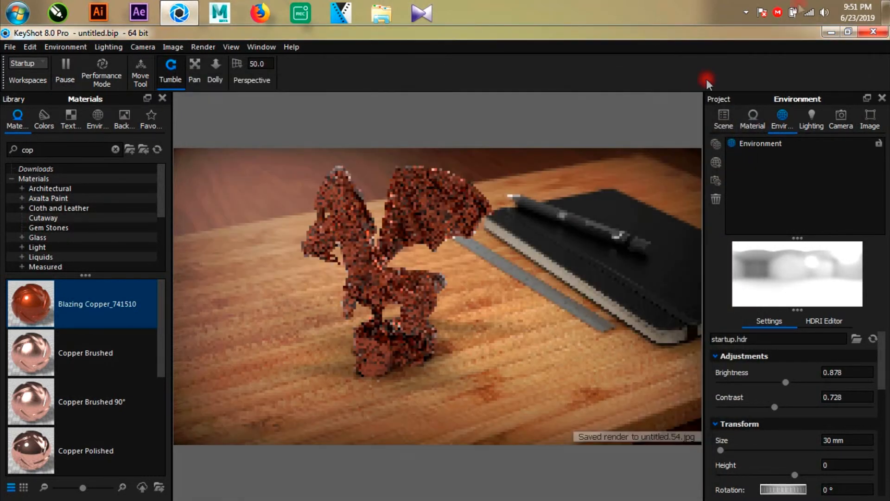
Step: Open the rendered untitled.54 image from the desktop in Windows Photo Viewer and examine the dragon's head, wings and base up close
click(831, 32)
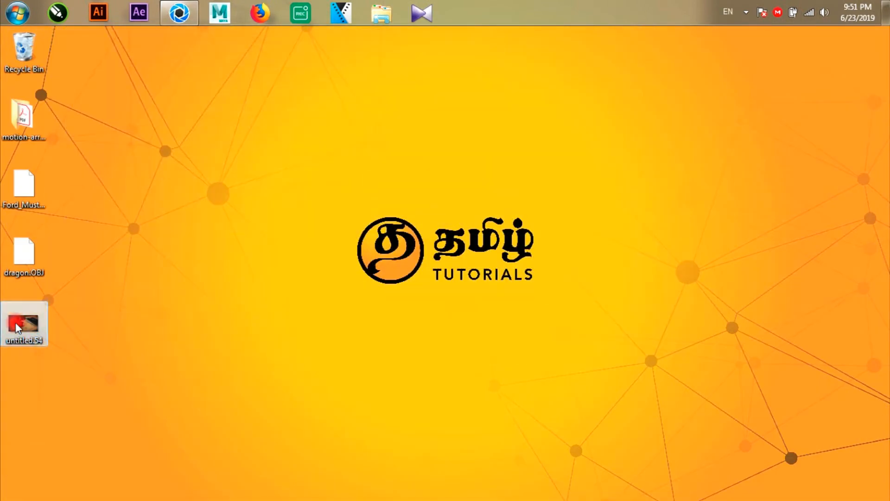
double_click(15, 322)
scroll(375, 258, up, 4)
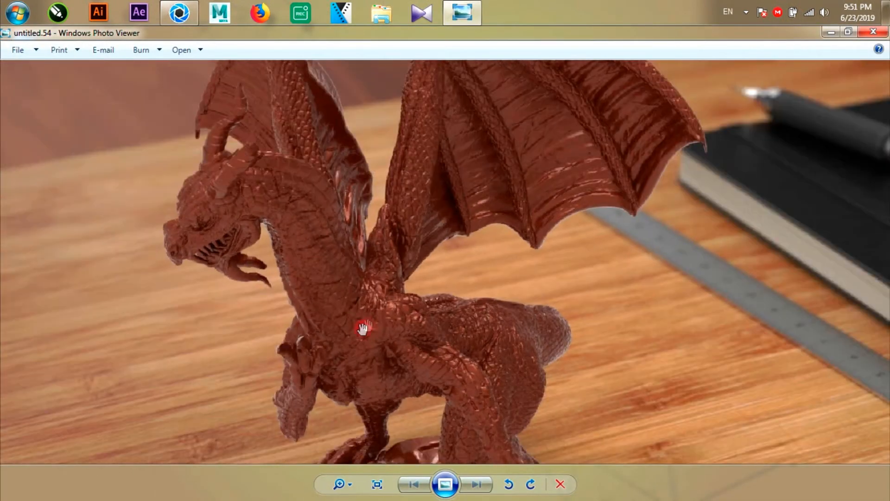
scroll(362, 328, down, 1)
drag(556, 273, 506, 328)
scroll(328, 239, up, 1)
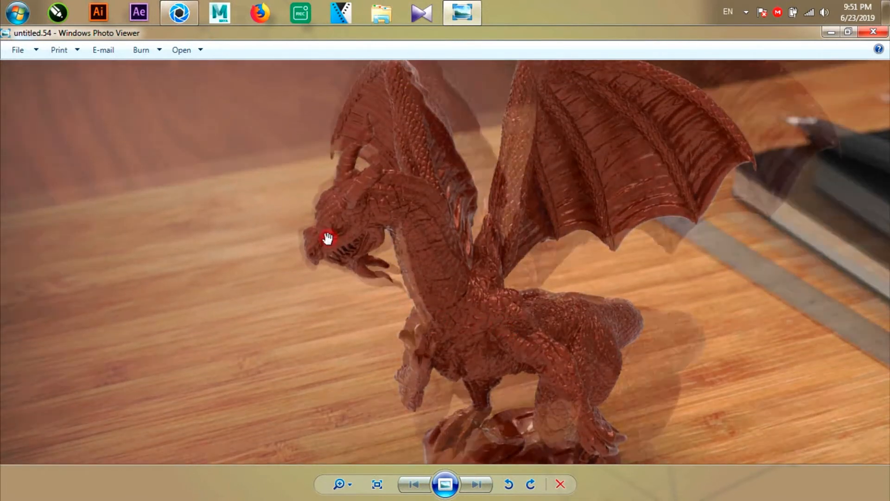
scroll(453, 239, up, 1)
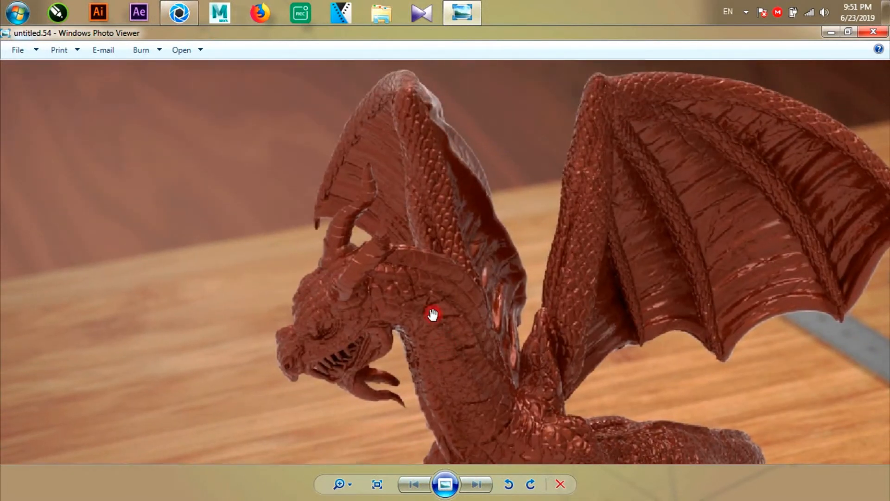
scroll(432, 314, down, 3)
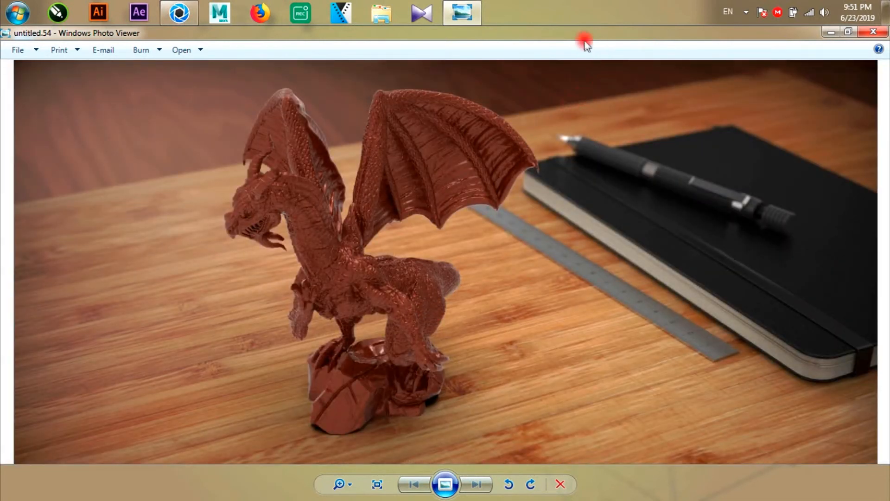
scroll(278, 267, up, 1)
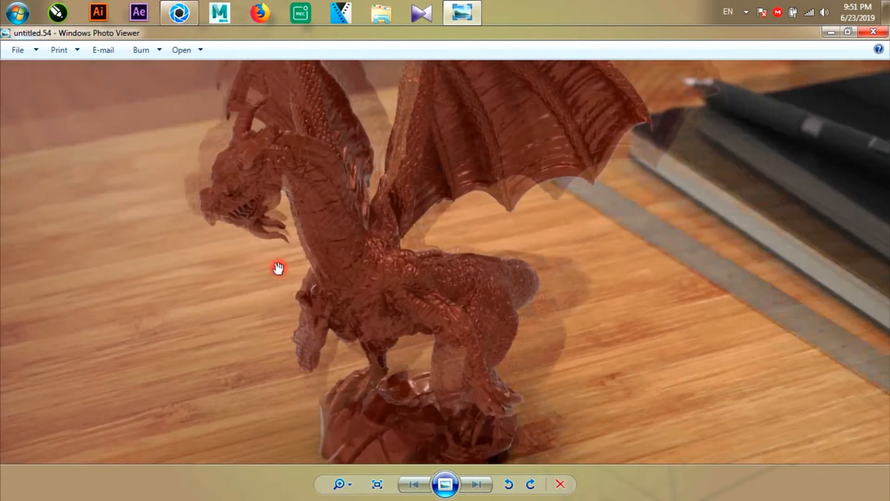
scroll(343, 286, up, 2)
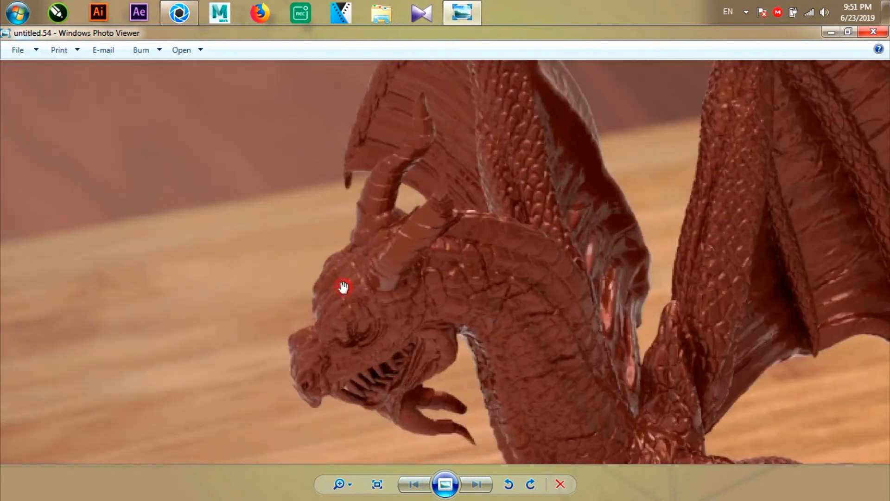
scroll(353, 301, up, 3)
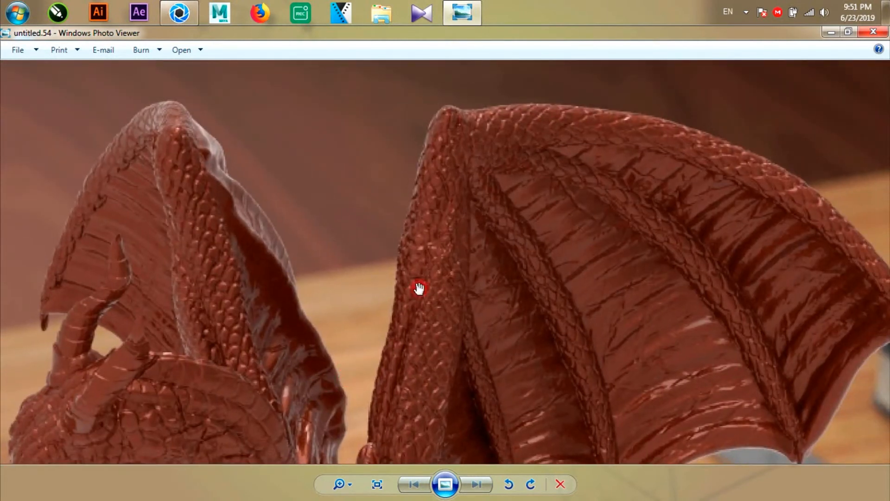
scroll(419, 287, down, 5)
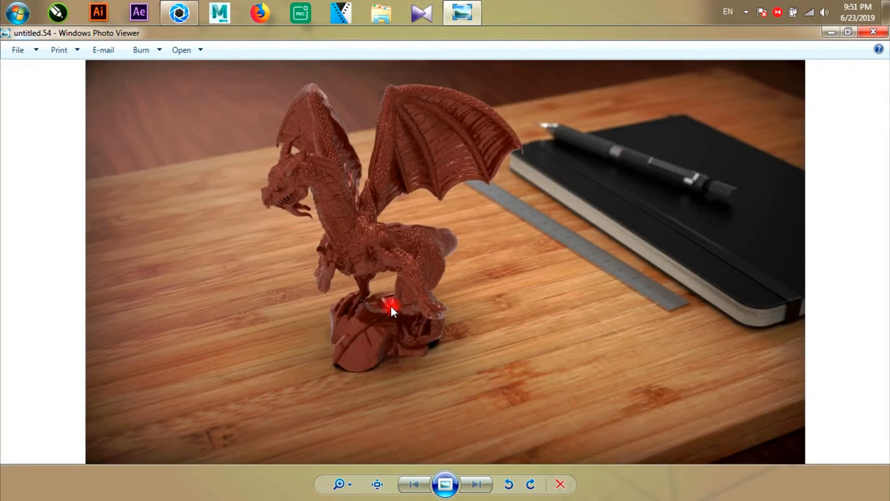
click(873, 31)
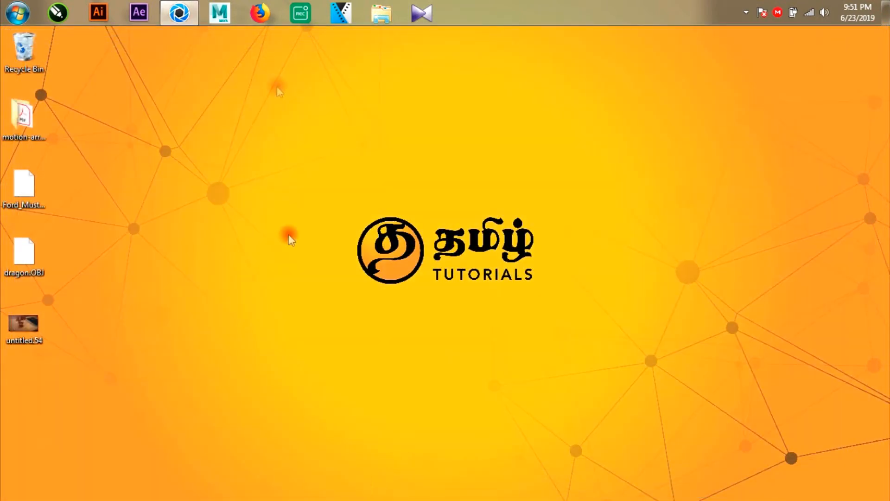
Step: Switch back to KeyShot and tumble the camera to view the dragon from a slightly different angle
click(185, 9)
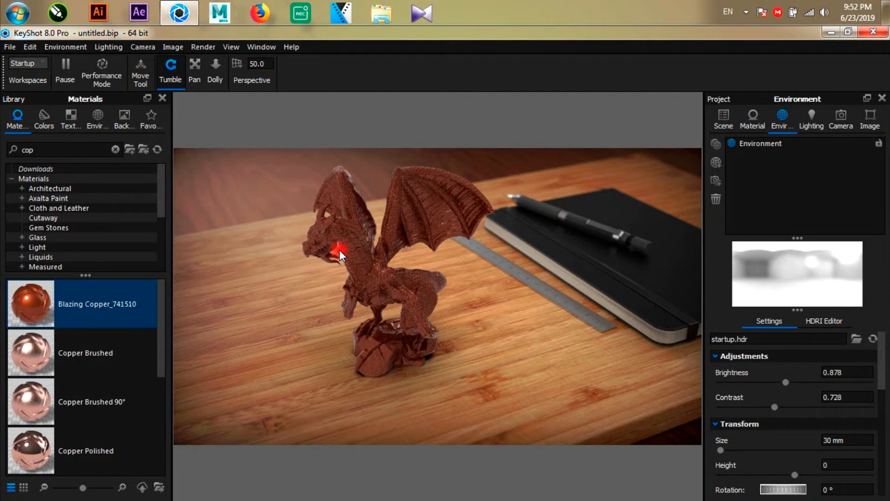
drag(342, 247, 348, 286)
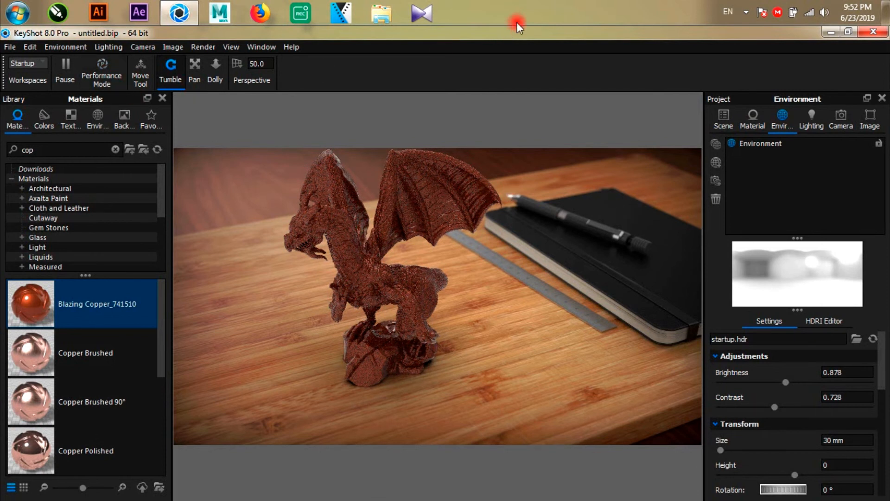
click(745, 12)
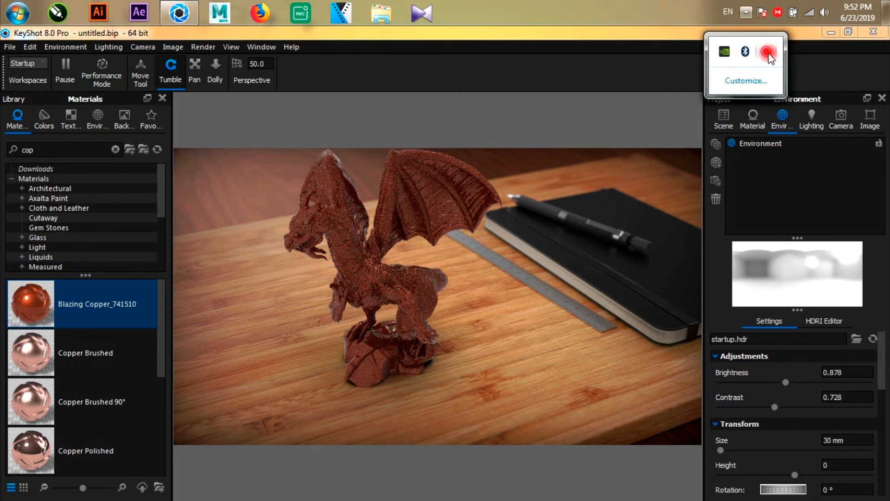